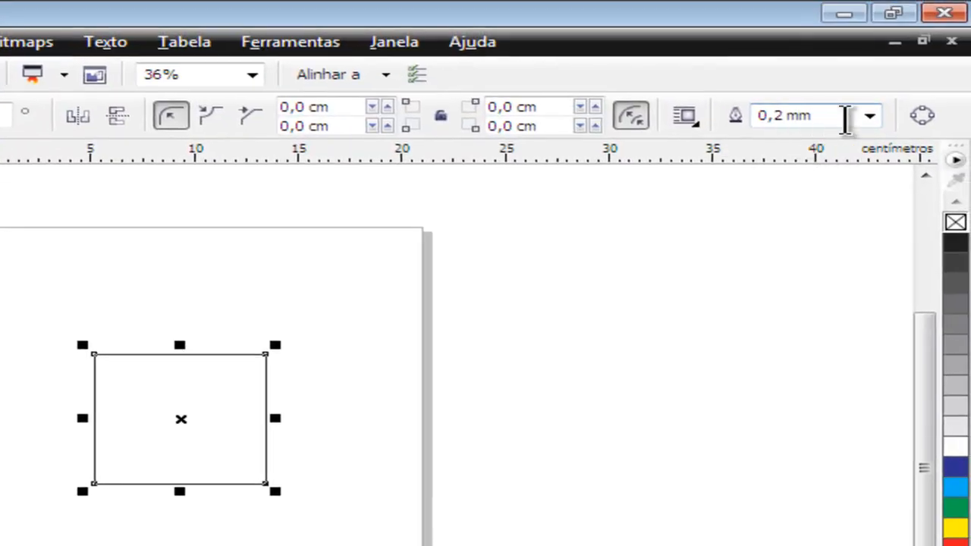
Step: Set the rectangle's outline width to 3.0 mm after trying 2.0 mm, and enlarge the rectangle to about 130%
{"action": "left_click", "coordinate": [868, 117]}
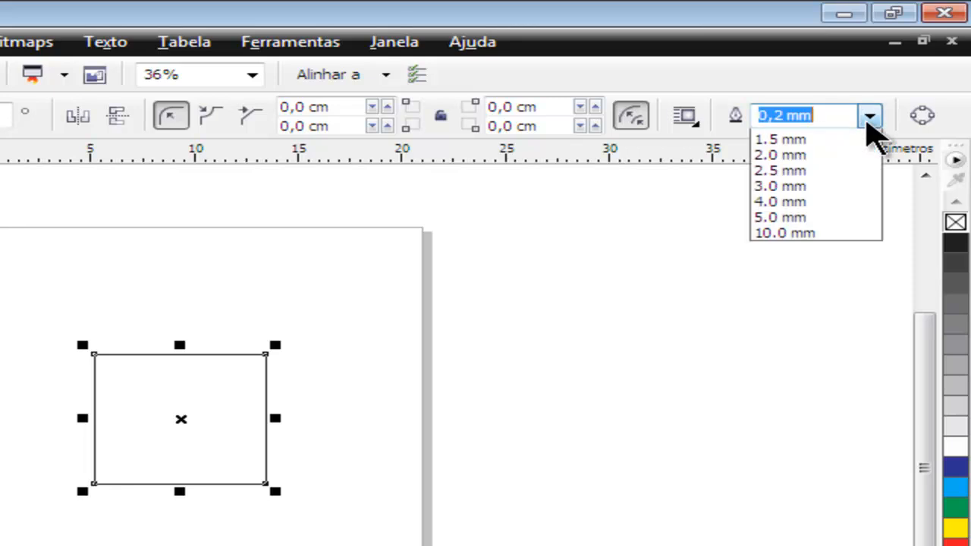
{"action": "left_click", "coordinate": [782, 279]}
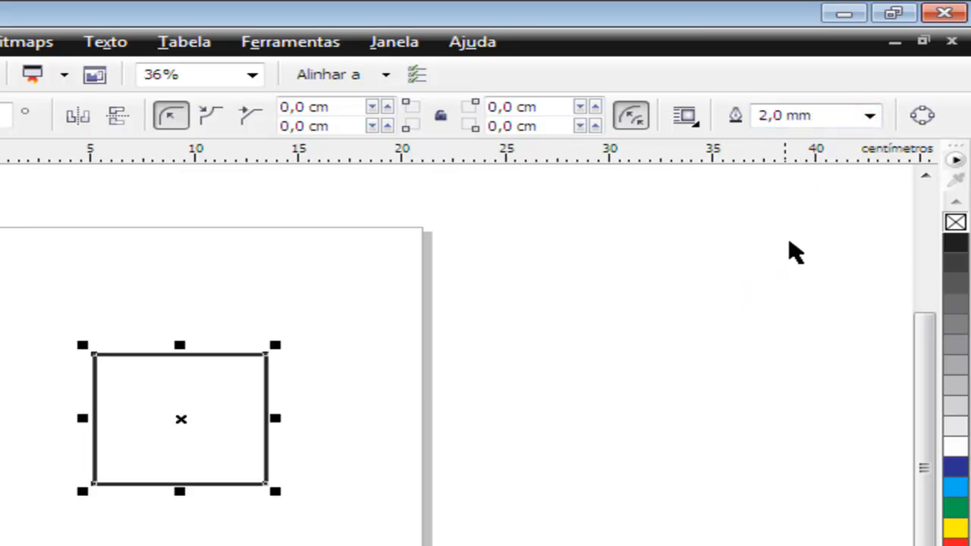
{"action": "left_click", "coordinate": [870, 117]}
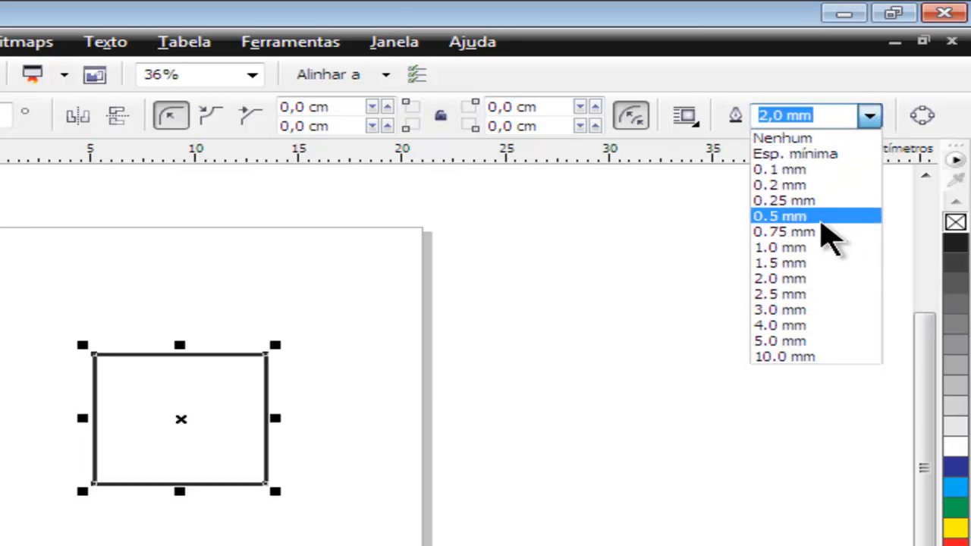
{"action": "left_click", "coordinate": [797, 310]}
{"action": "left_click_drag", "start_coordinate": [274, 191], "coordinate": [397, 214]}
{"action": "left_click_drag", "start_coordinate": [204, 112], "coordinate": [214, 79]}
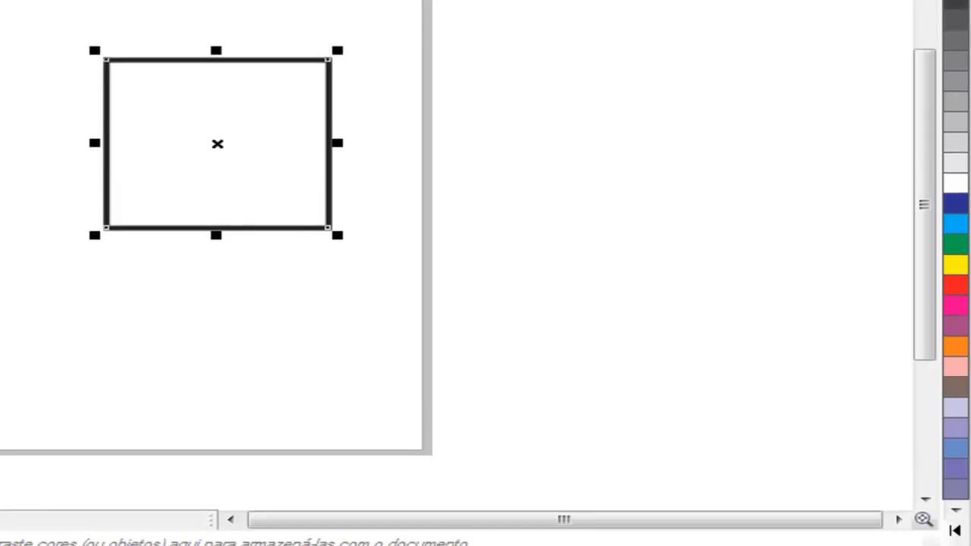
Step: Convert the rectangle to curves and pull its lower-right corner node inward toward the upper-left corner
{"action": "left_click", "coordinate": [922, 58]}
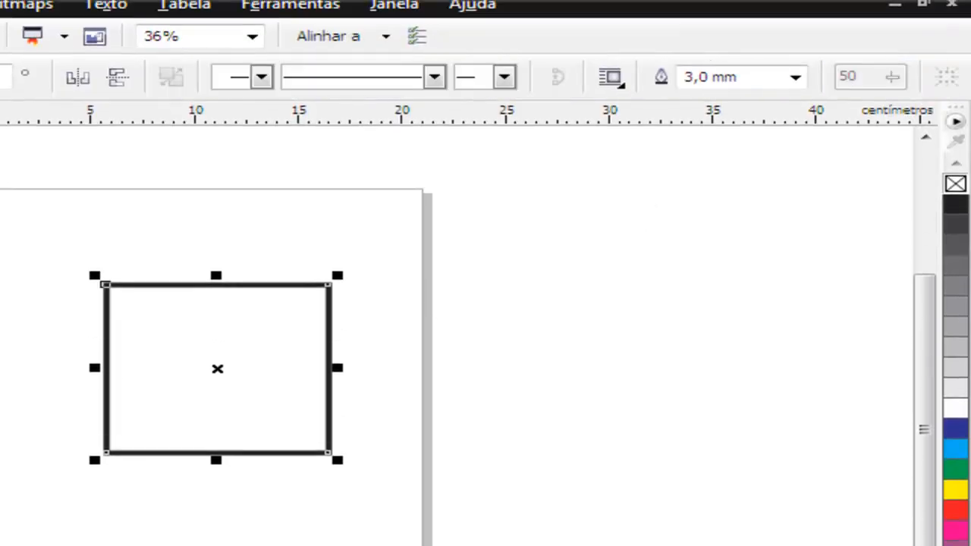
{"action": "key", "text": "F10"}
{"action": "left_click_drag", "start_coordinate": [328, 456], "coordinate": [162, 343]}
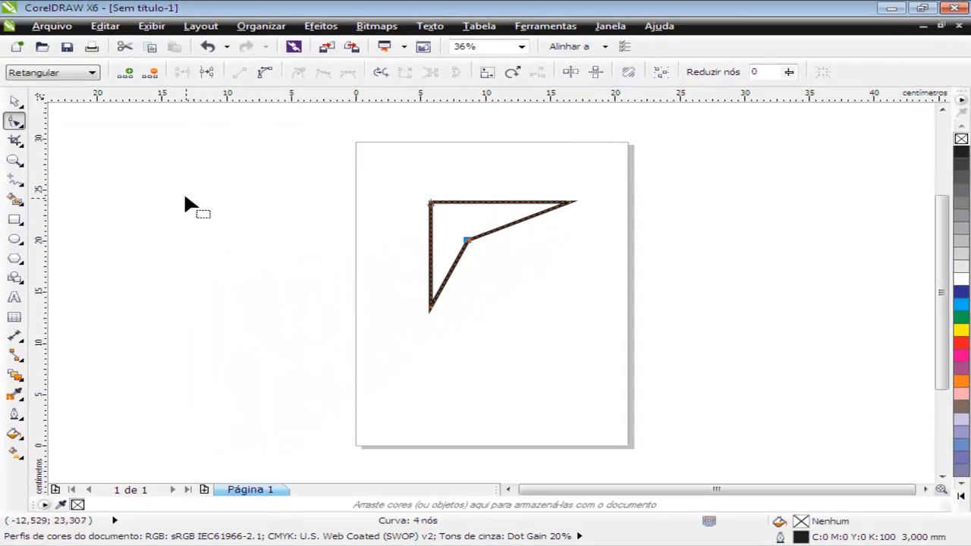
Step: Undo all edits, including the drawing of the rectangle, back to an empty page
{"action": "key", "text": "ctrl+z"}
{"action": "key", "text": "ctrl+z"}
{"action": "key", "text": "ctrl+z"}
{"action": "key", "text": "ctrl+z"}
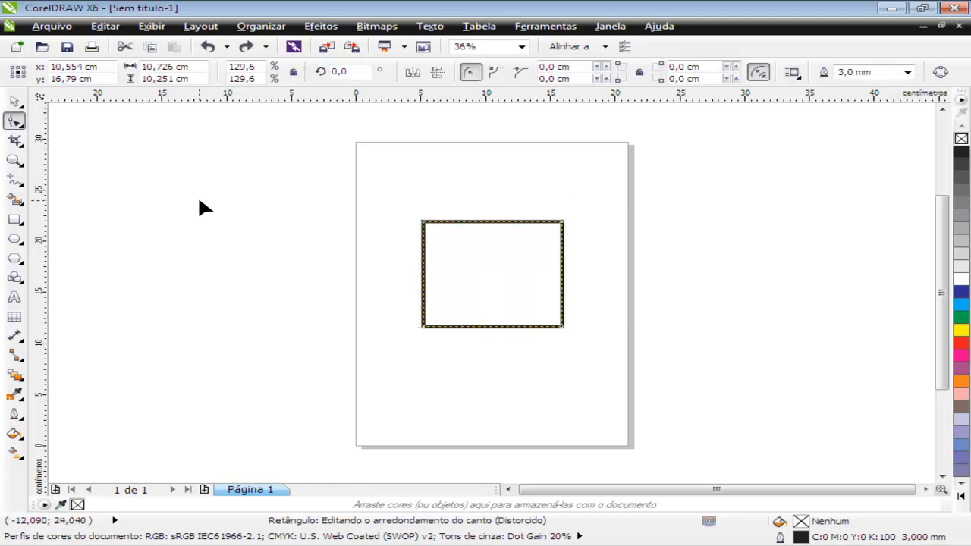
{"action": "key", "text": "ctrl+z"}
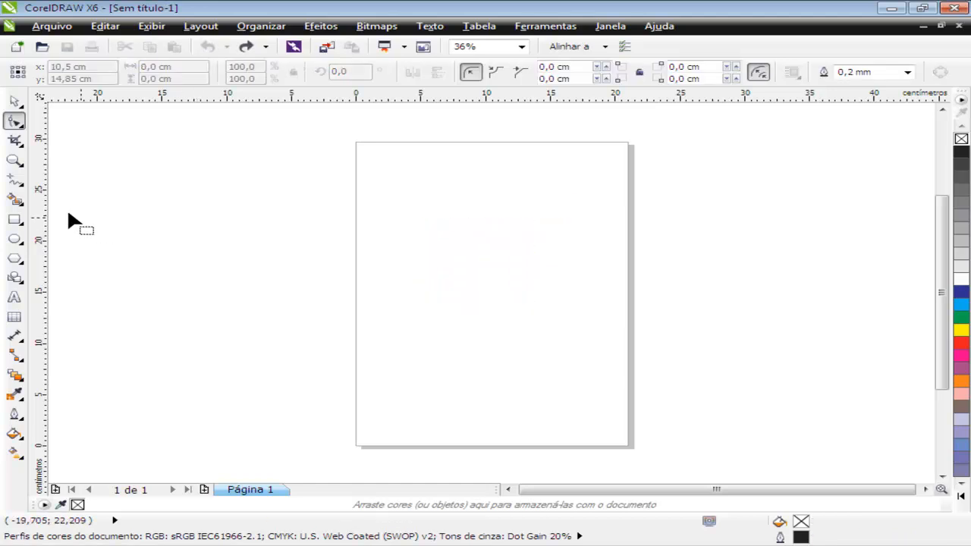
Step: Draw an ellipse about 10.3 cm wide and 11.2 cm high right of the page centre
{"action": "left_click", "coordinate": [25, 203]}
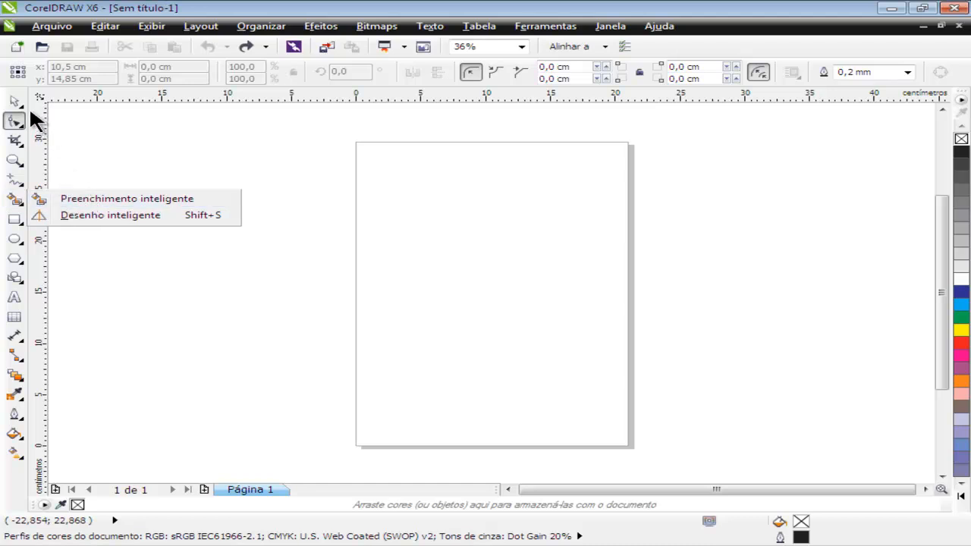
{"action": "left_click", "coordinate": [45, 239]}
{"action": "left_click_drag", "start_coordinate": [448, 228], "coordinate": [582, 345]}
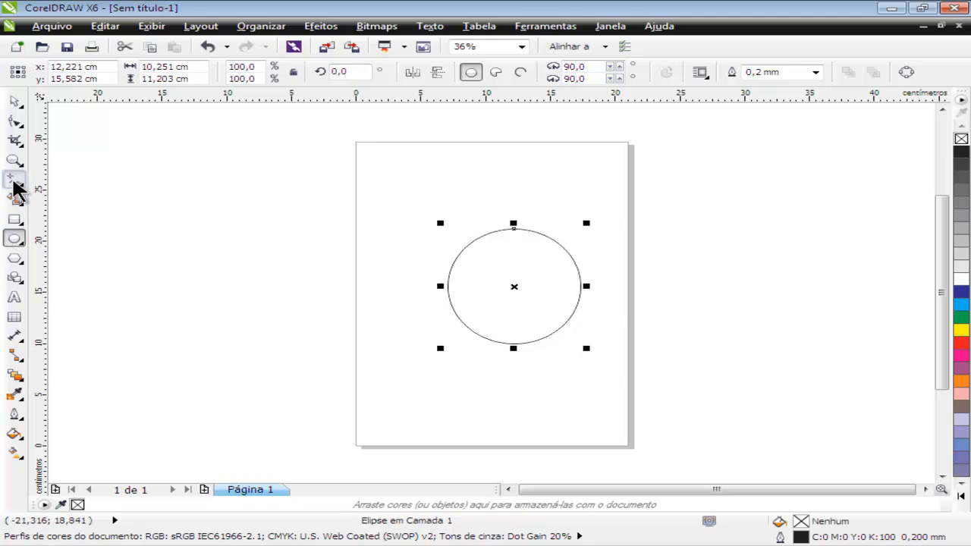
Step: Draw a slanted 2-point line across the ellipse, from its upper-right edge down to its lower-left edge
{"action": "mouse_move", "coordinate": [16, 182]}
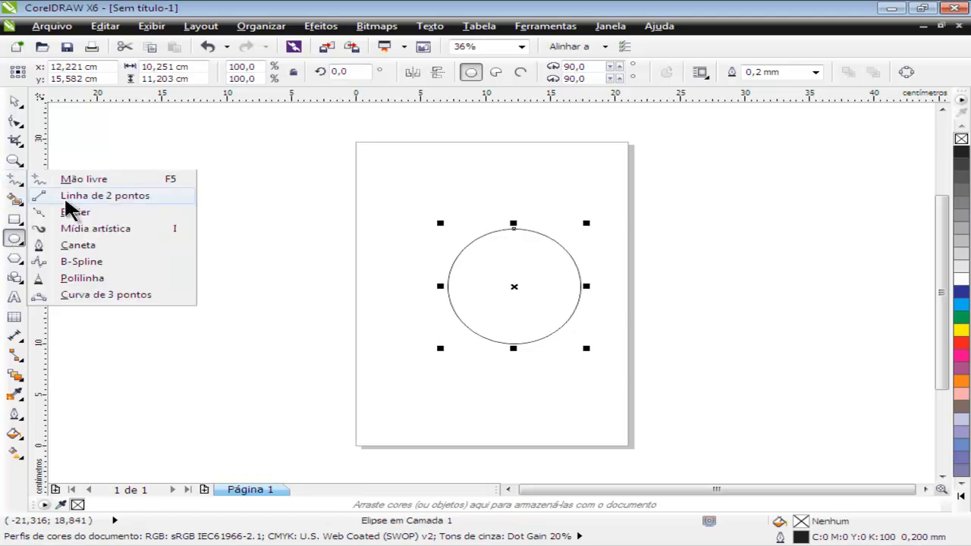
{"action": "left_click", "coordinate": [144, 201]}
{"action": "left_click_drag", "start_coordinate": [537, 232], "coordinate": [497, 343]}
{"action": "key", "text": "space"}
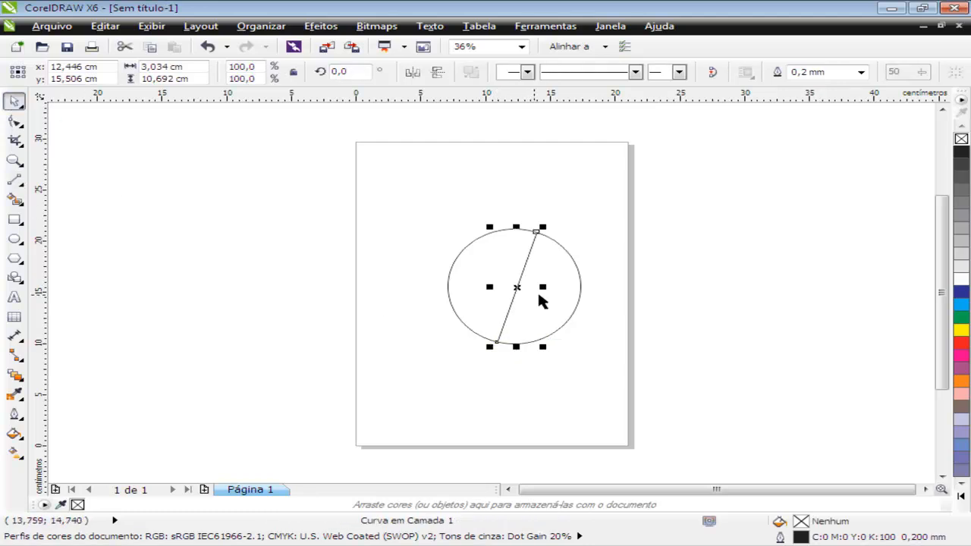
Step: Fill the ellipse with red and deselect it
{"action": "left_click", "coordinate": [581, 302]}
{"action": "left_click", "coordinate": [962, 343]}
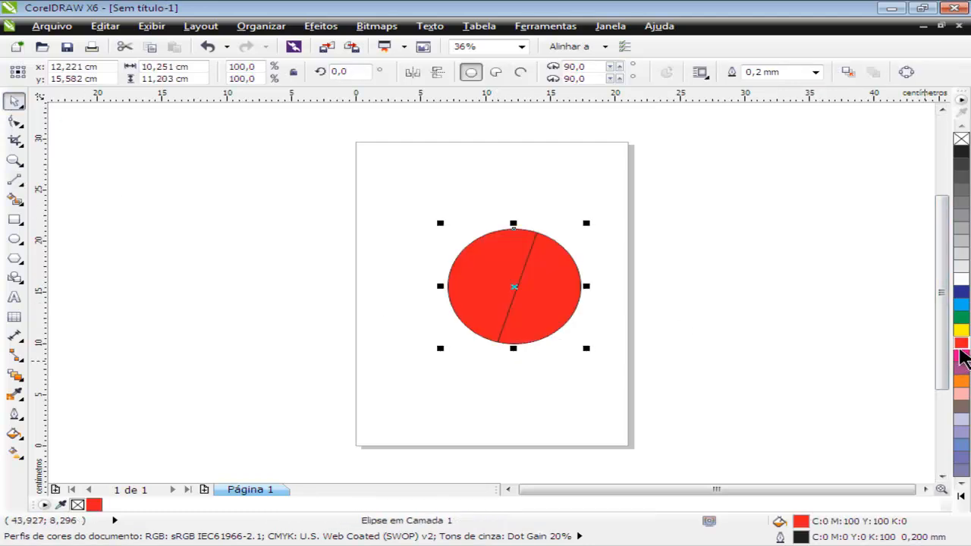
{"action": "left_click", "coordinate": [106, 285]}
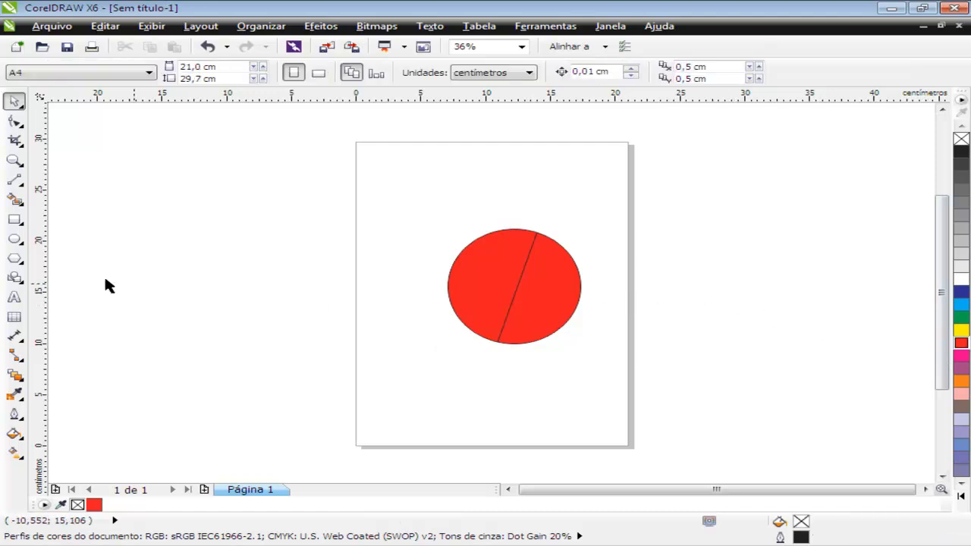
Step: Accept yellow as the document's default fill and apply the blue-grey Smart Fill to the ellipse's left half
{"action": "left_click", "coordinate": [17, 202]}
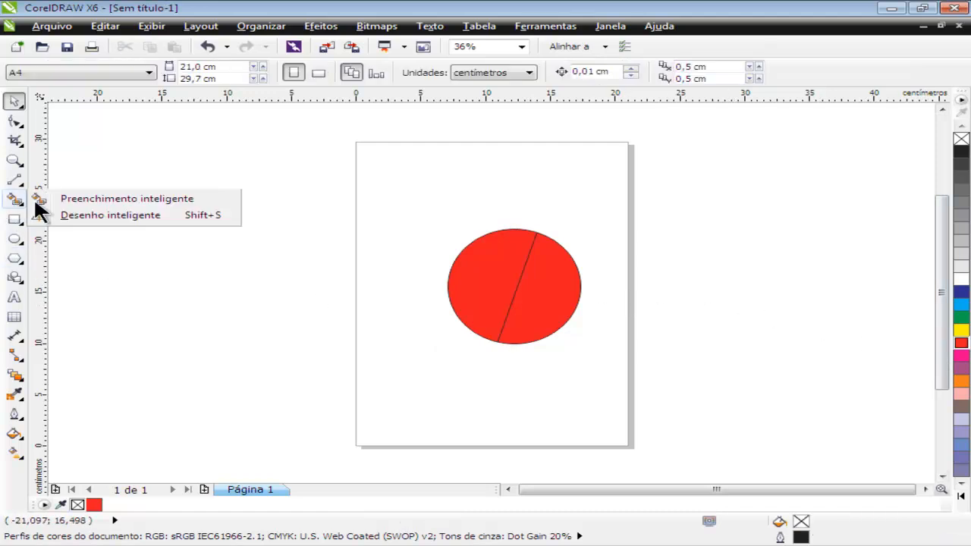
{"action": "left_click", "coordinate": [78, 200]}
{"action": "left_click", "coordinate": [962, 330]}
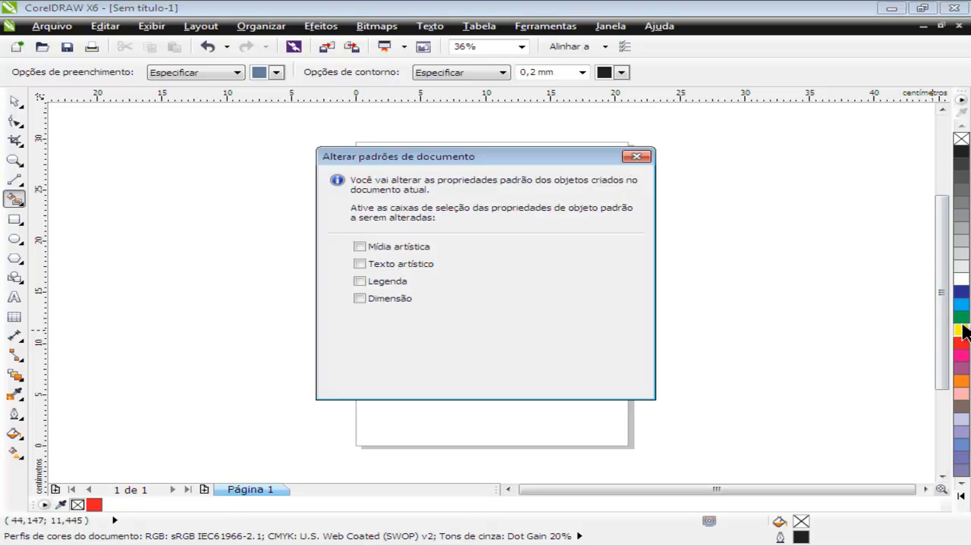
{"action": "left_click", "coordinate": [461, 383]}
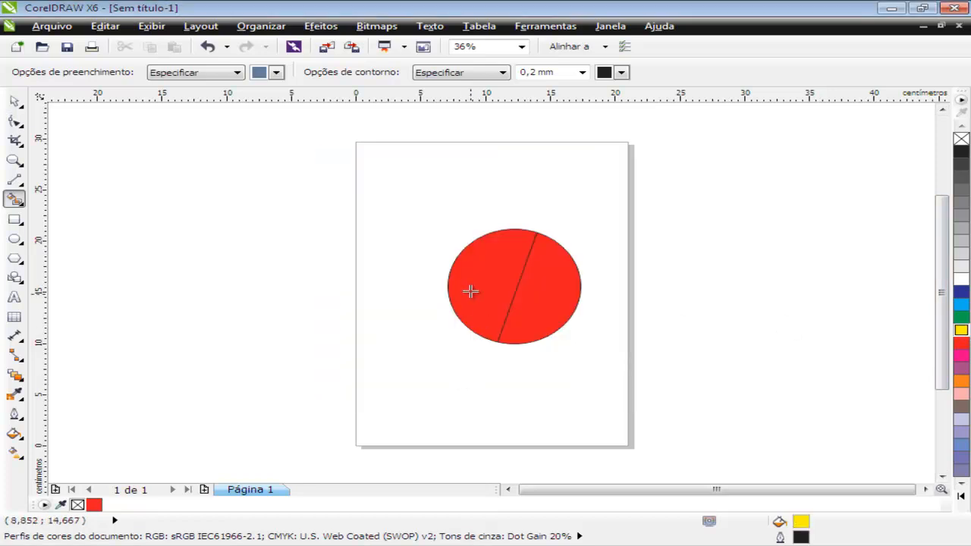
{"action": "left_click", "coordinate": [470, 292]}
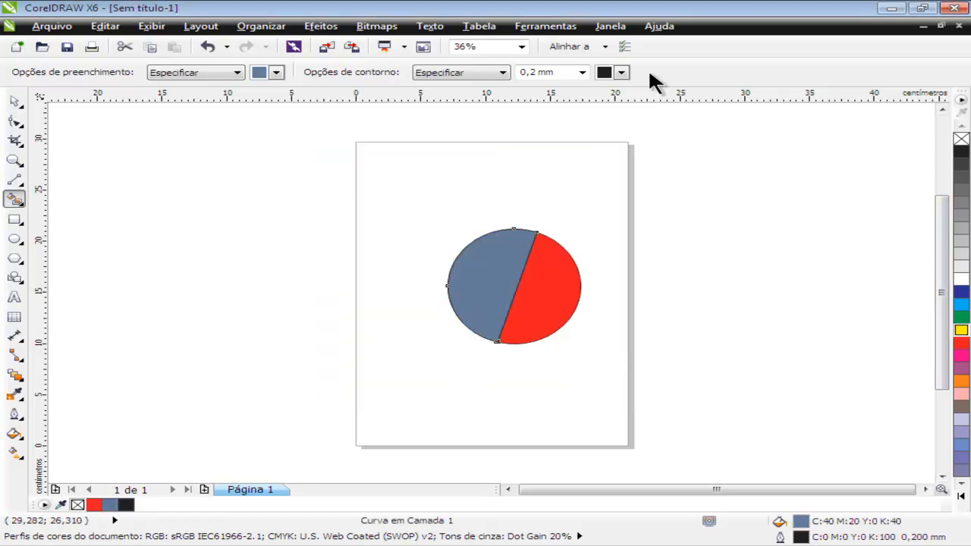
Step: Set the Smart Fill colour to orange-yellow (C:0 M:20 Y:100 K:0) and fill the ellipse's right half
{"action": "left_click", "coordinate": [278, 73]}
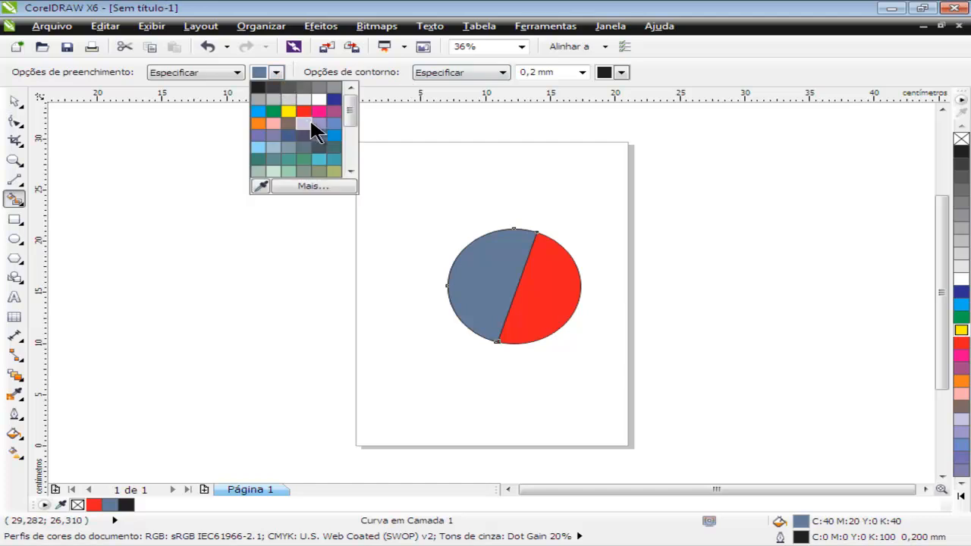
{"action": "left_click_drag", "start_coordinate": [344, 110], "coordinate": [357, 141]}
{"action": "left_click", "coordinate": [334, 122]}
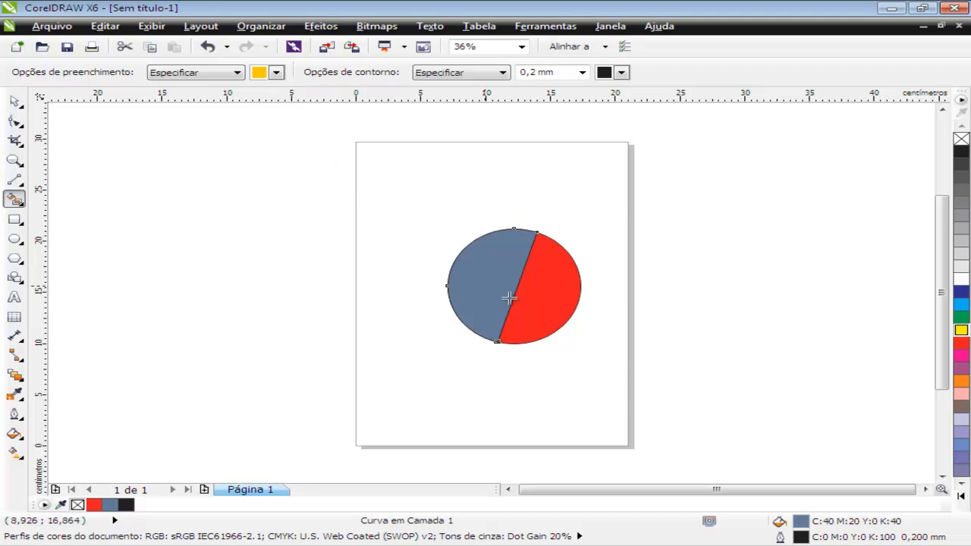
{"action": "left_click", "coordinate": [544, 291]}
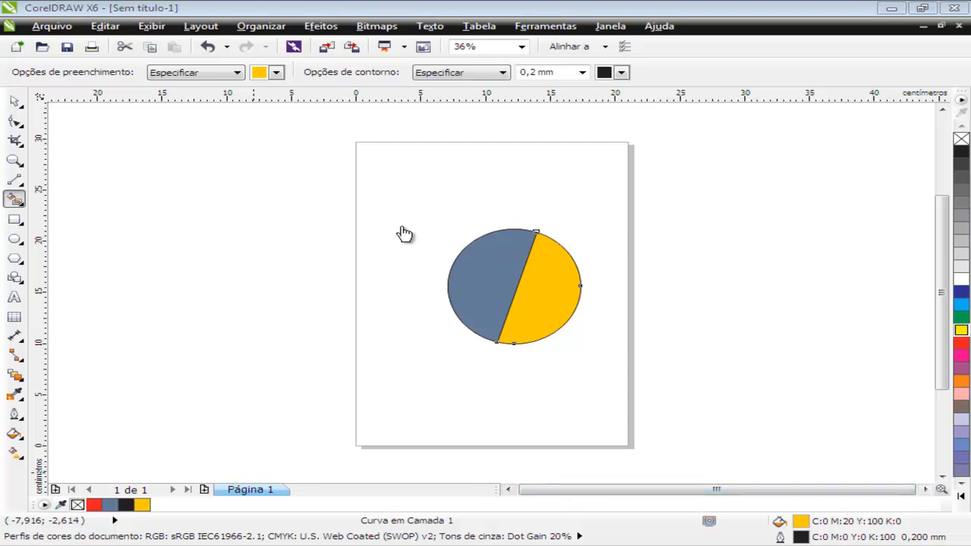
{"action": "key", "text": "ctrl+z"}
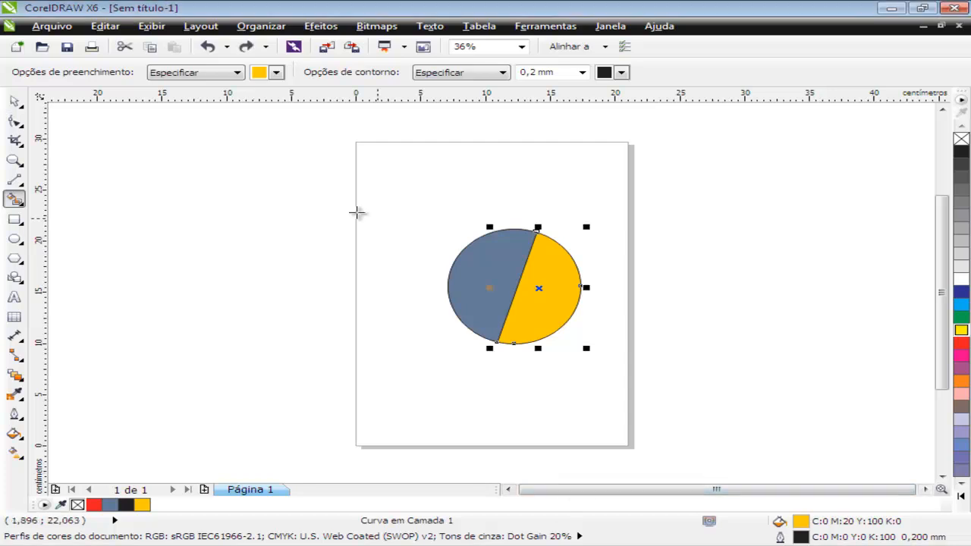
Step: Switch to the Smart Drawing tool and flip the orange-yellow half vertically to sit below the ellipse
{"action": "left_click", "coordinate": [21, 202]}
{"action": "left_click", "coordinate": [97, 216]}
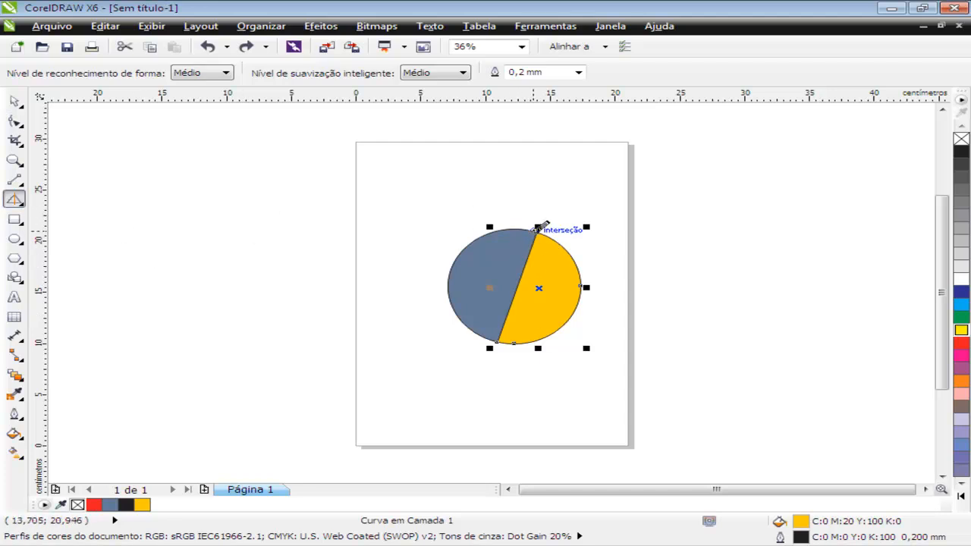
{"action": "left_click_drag", "start_coordinate": [541, 228], "coordinate": [524, 387]}
{"action": "left_click", "coordinate": [496, 270]}
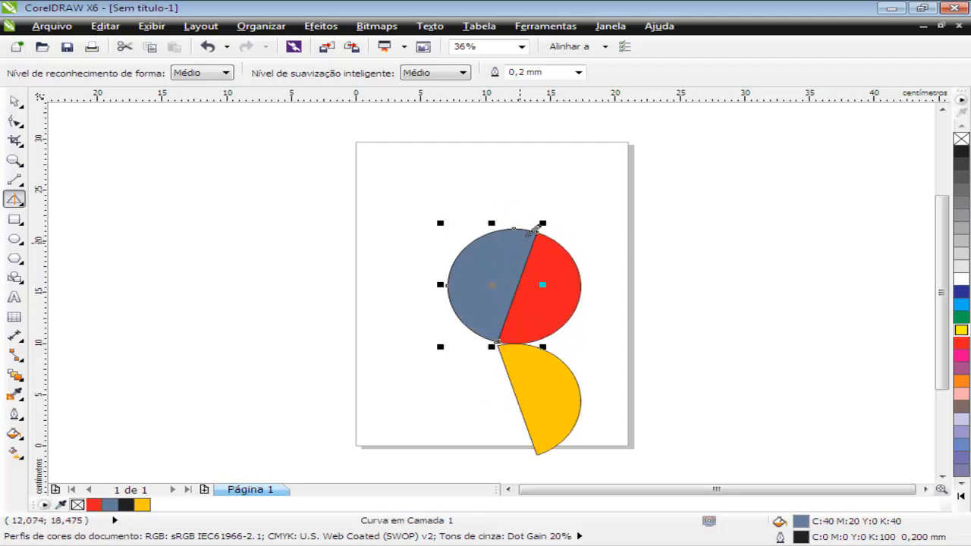
{"action": "mouse_move", "coordinate": [541, 232]}
{"action": "left_mouse_down"}
{"action": "mouse_move", "coordinate": [492, 256]}
{"action": "mouse_move", "coordinate": [413, 344]}
{"action": "left_mouse_up"}
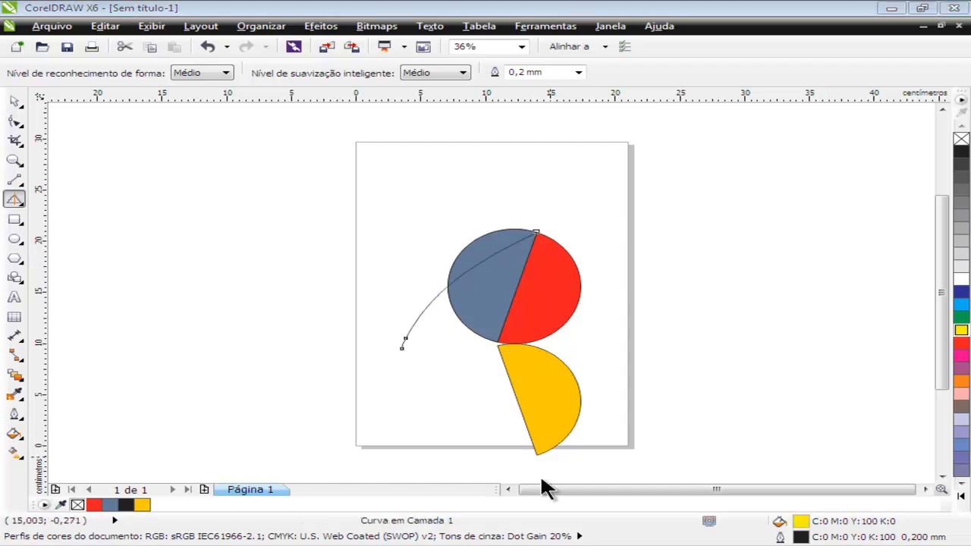
{"action": "key", "text": "ctrl+z"}
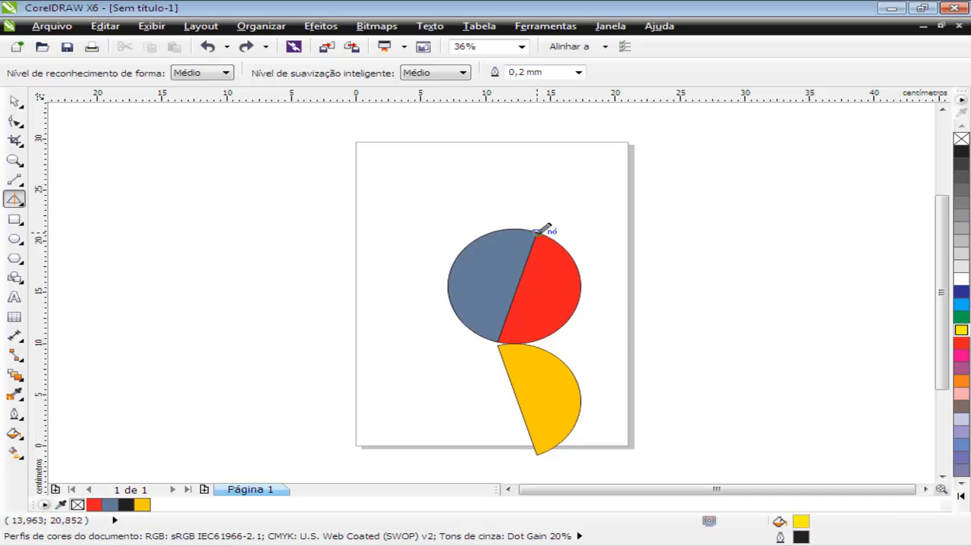
Step: Draw a closed freehand wedge about 10.9 × 12.9 cm from the line's top end with Smart Drawing, and move it left of the page
{"action": "left_click", "coordinate": [537, 233]}
{"action": "mouse_move", "coordinate": [538, 233]}
{"action": "left_mouse_down"}
{"action": "mouse_move", "coordinate": [422, 319]}
{"action": "mouse_move", "coordinate": [397, 360]}
{"action": "mouse_move", "coordinate": [454, 363]}
{"action": "mouse_move", "coordinate": [478, 342]}
{"action": "mouse_move", "coordinate": [538, 232]}
{"action": "left_mouse_up"}
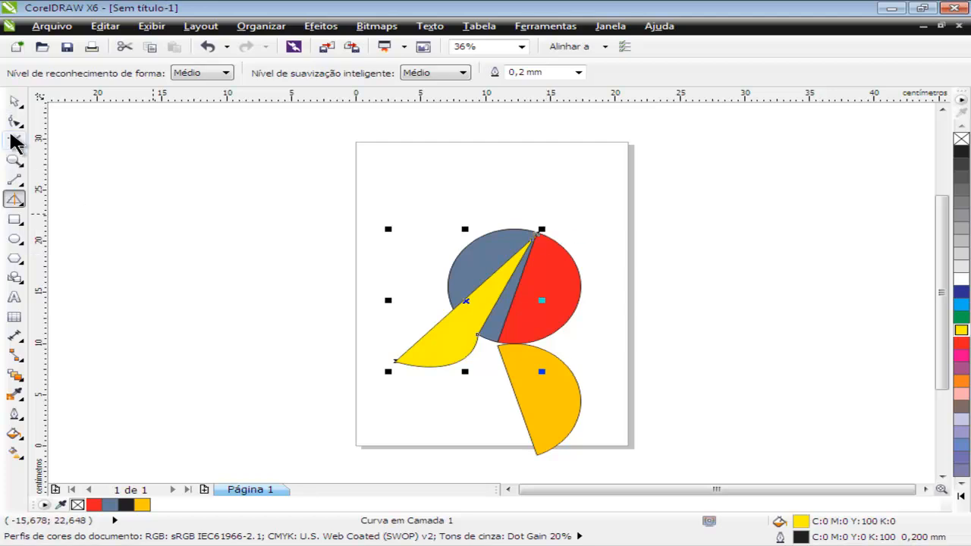
{"action": "left_click", "coordinate": [15, 101]}
{"action": "left_click_drag", "start_coordinate": [467, 315], "coordinate": [282, 328]}
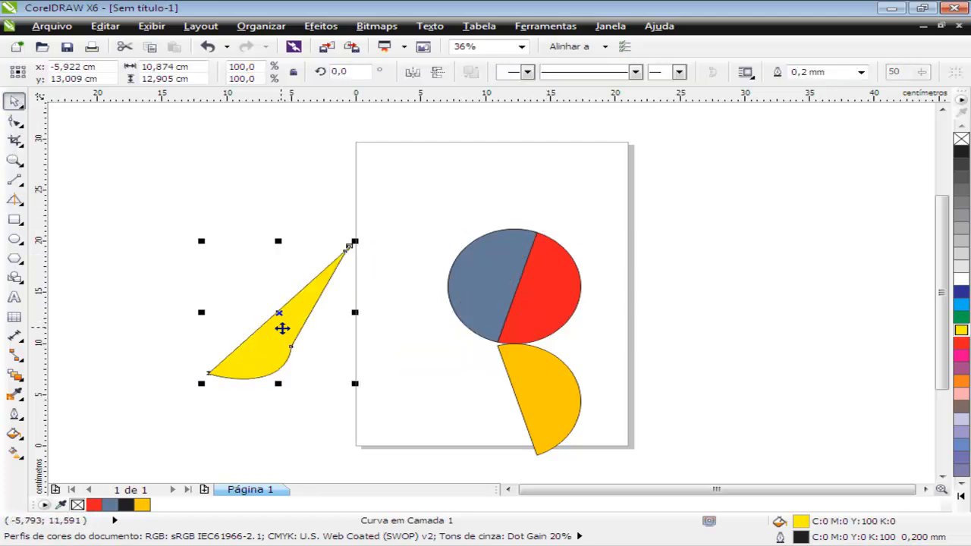
Step: Try mirroring the orange-yellow half horizontally, both with the Mirror command and by scaling it across its opposite edge
{"action": "left_click", "coordinate": [524, 394]}
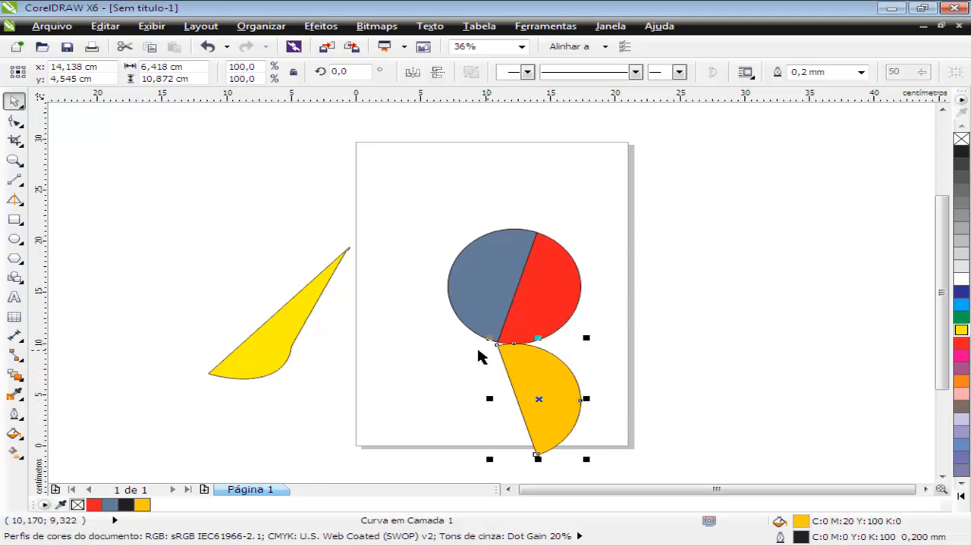
{"action": "left_click", "coordinate": [416, 73]}
{"action": "left_click", "coordinate": [415, 74]}
{"action": "left_click_drag", "start_coordinate": [587, 398], "coordinate": [469, 406]}
{"action": "left_click_drag", "start_coordinate": [402, 400], "coordinate": [541, 401]}
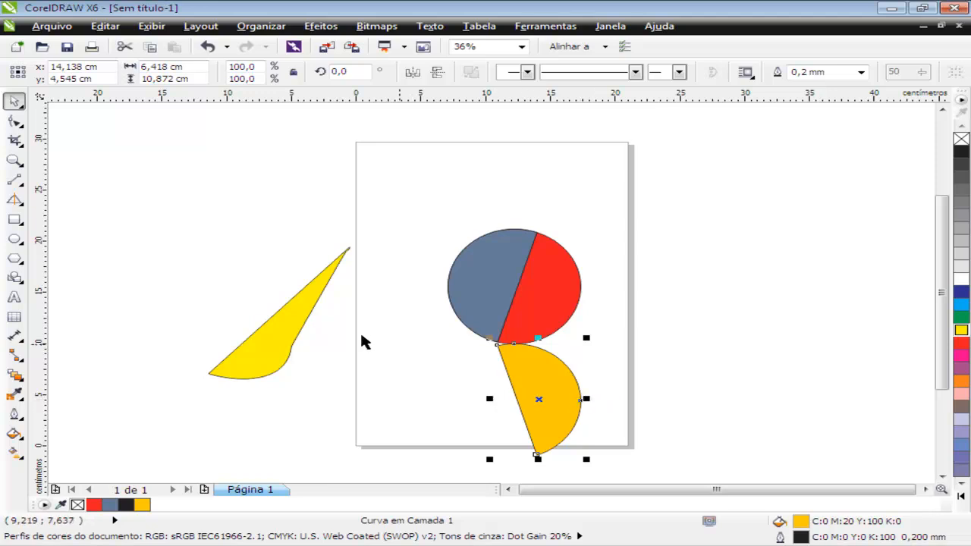
Step: Duplicate the yellow wedge twice, placing one copy above the original and the other over the page's upper-left area
{"action": "left_click", "coordinate": [293, 338]}
{"action": "left_click_drag", "start_coordinate": [293, 317], "coordinate": [416, 192]}
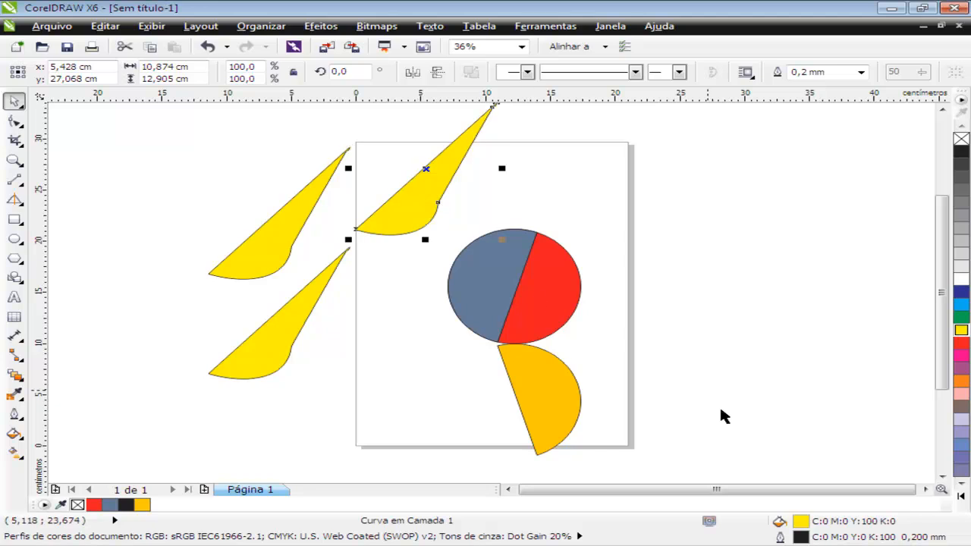
Step: Create a horizontally mirrored copy of the orange-yellow half at 100% scale, on the left side of the original
{"action": "left_click", "coordinate": [567, 394]}
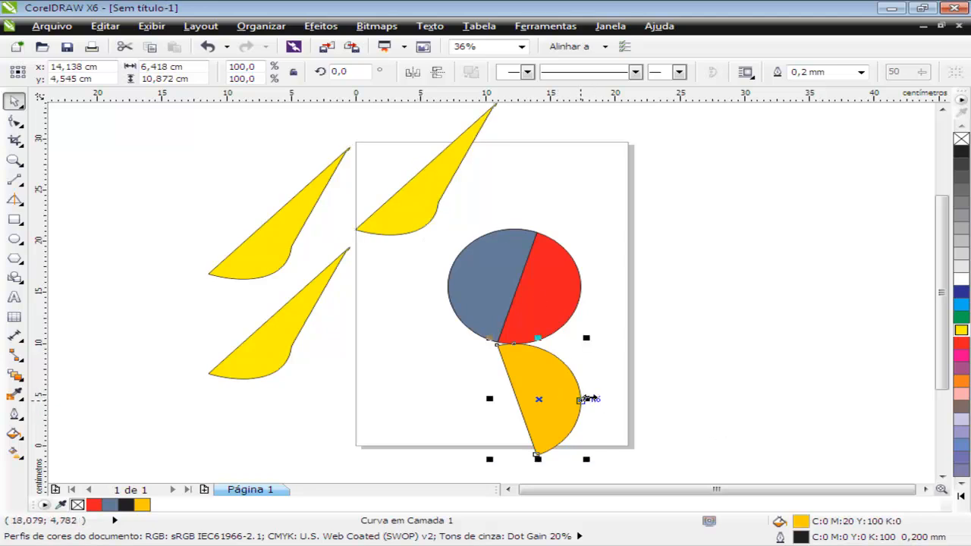
{"action": "left_click_drag", "start_coordinate": [589, 398], "coordinate": [474, 393]}
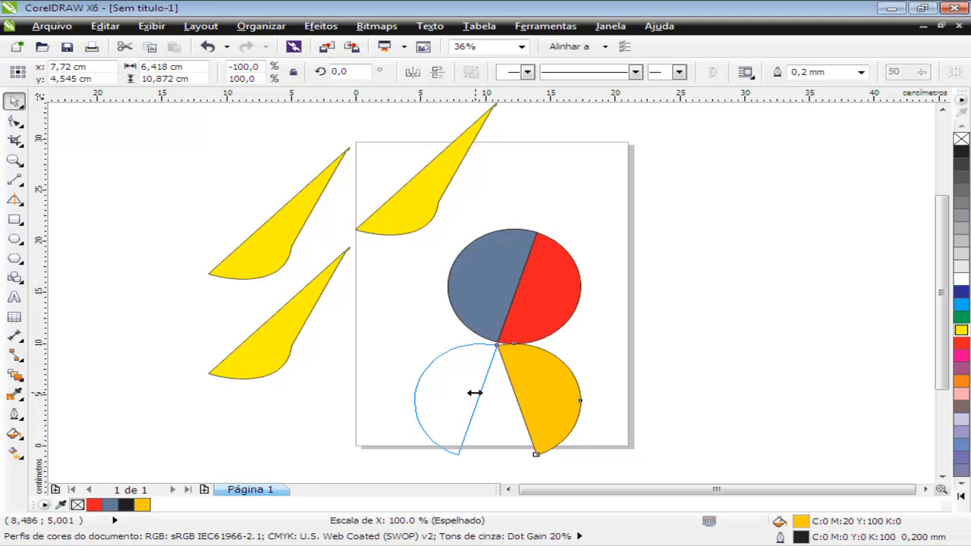
{"action": "right_click", "coordinate": [475, 393]}
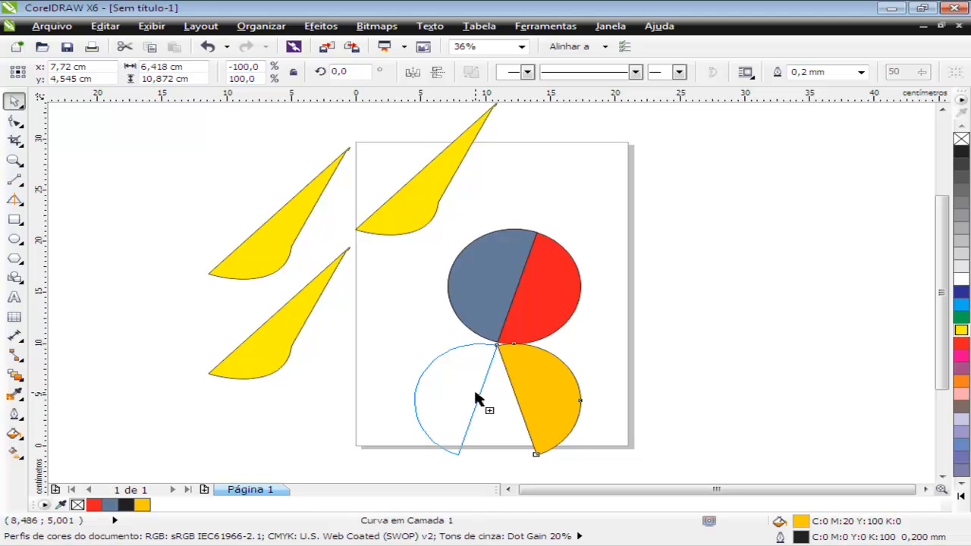
{"action": "left_click_drag", "start_coordinate": [475, 395], "coordinate": [475, 393]}
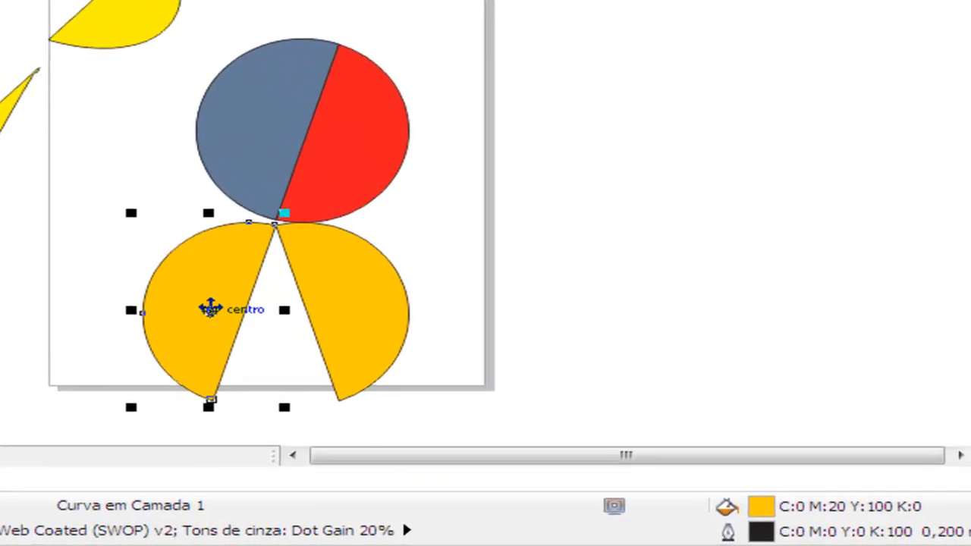
Step: Move both orange-yellow halves together up and to the right, so that they overlap the page's right edge
{"action": "left_click", "coordinate": [455, 328]}
{"action": "left_click_drag", "start_coordinate": [495, 201], "coordinate": [91, 421]}
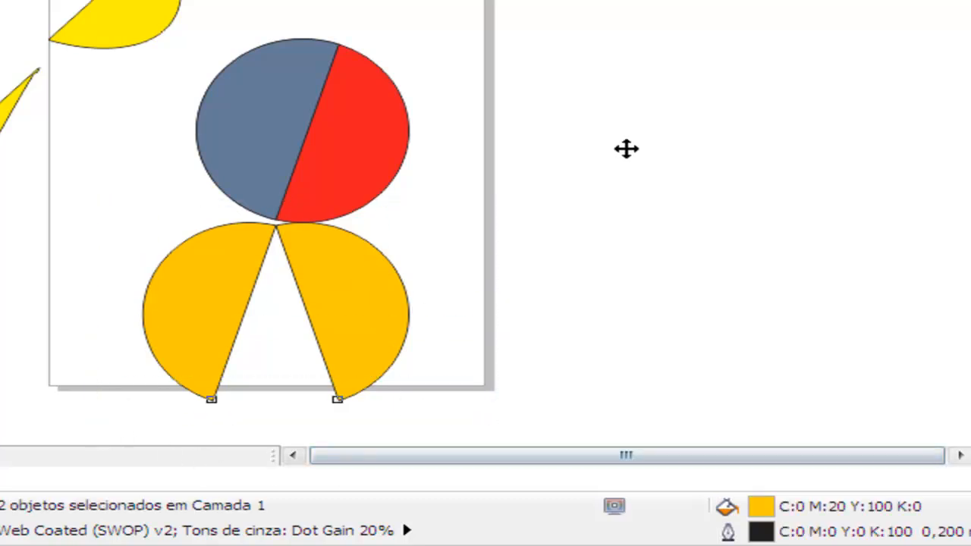
{"action": "left_click_drag", "start_coordinate": [306, 396], "coordinate": [626, 149]}
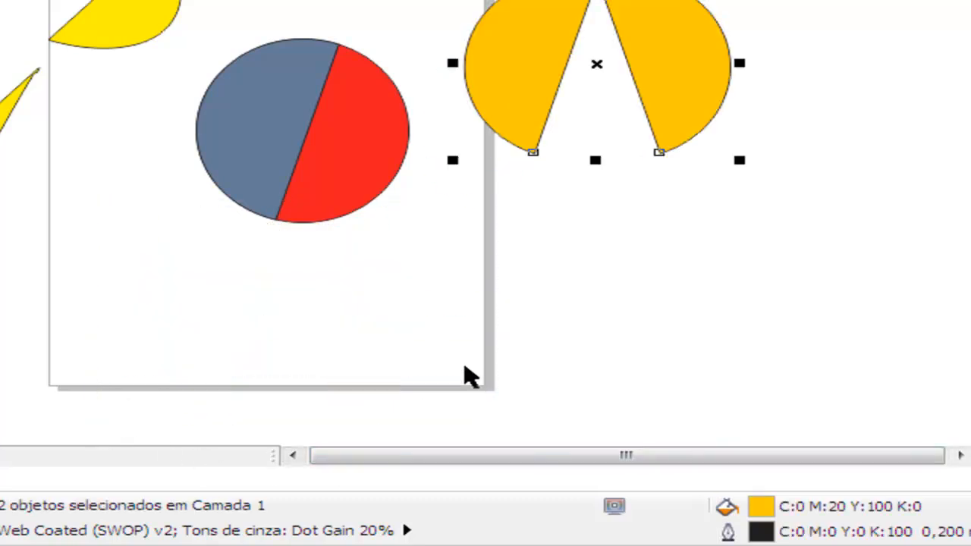
Step: Shift the wedge on the page slightly right and down, and move the lower wedge outside the page down and left
{"action": "left_click", "coordinate": [561, 8]}
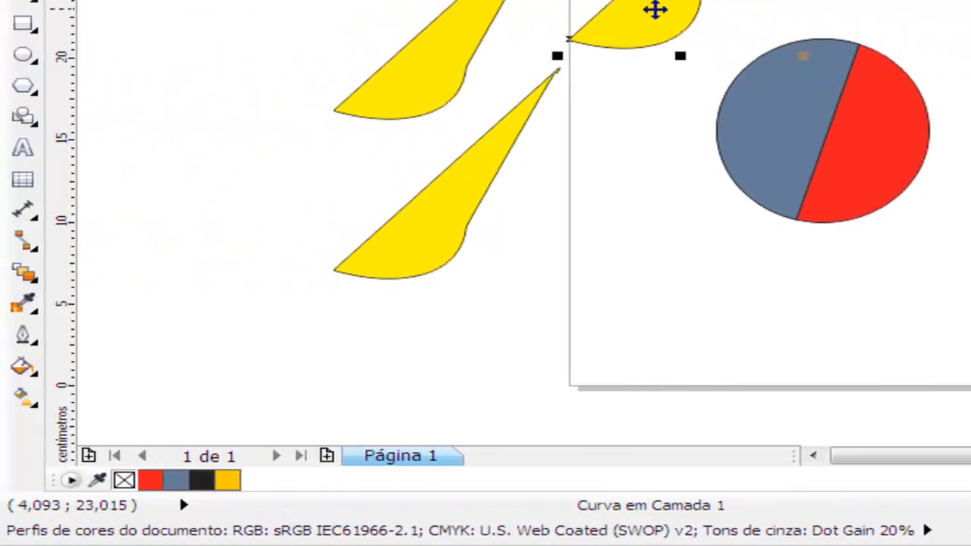
{"action": "left_click_drag", "start_coordinate": [586, 1], "coordinate": [654, 2]}
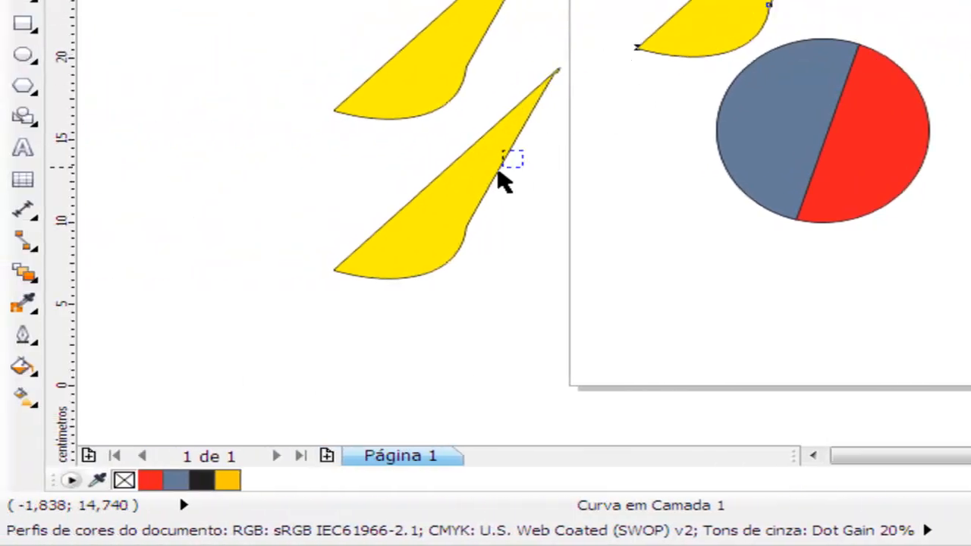
{"action": "left_click_drag", "start_coordinate": [432, 233], "coordinate": [255, 315]}
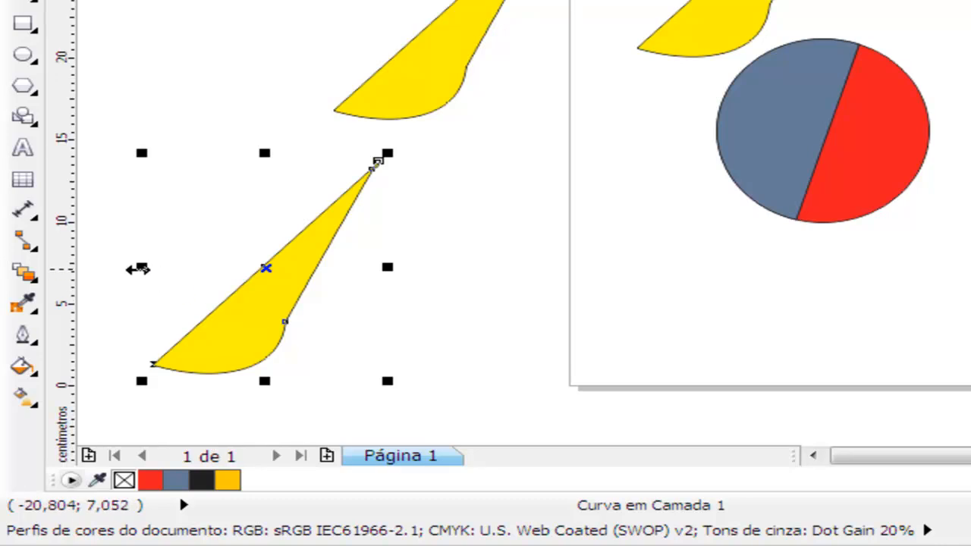
Step: Create a horizontally mirrored copy of the lower yellow wedge at 100% scale on its tip side, and delete that copy
{"action": "left_click_drag", "start_coordinate": [142, 266], "coordinate": [477, 266]}
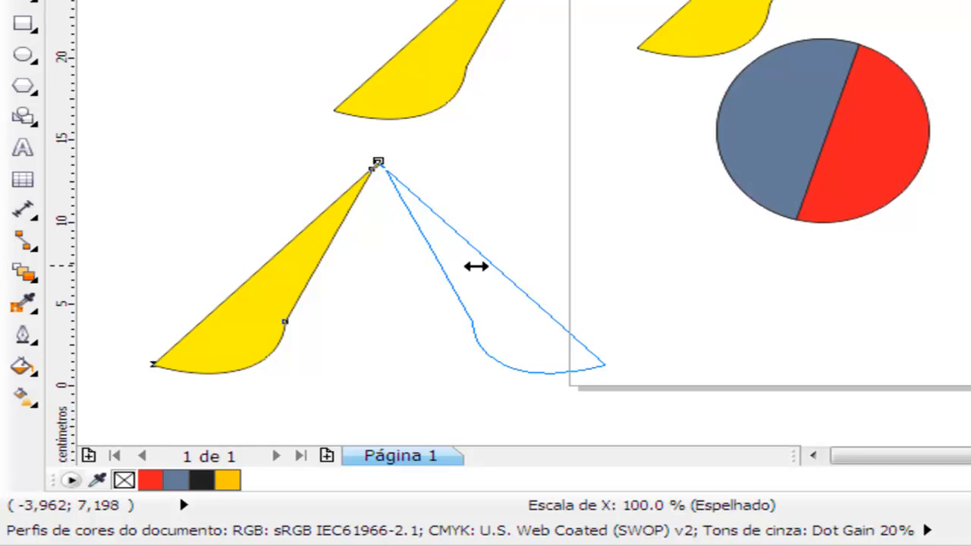
{"action": "right_click", "coordinate": [477, 266]}
{"action": "left_click_drag", "start_coordinate": [476, 267], "coordinate": [476, 265]}
{"action": "left_click", "coordinate": [857, 296]}
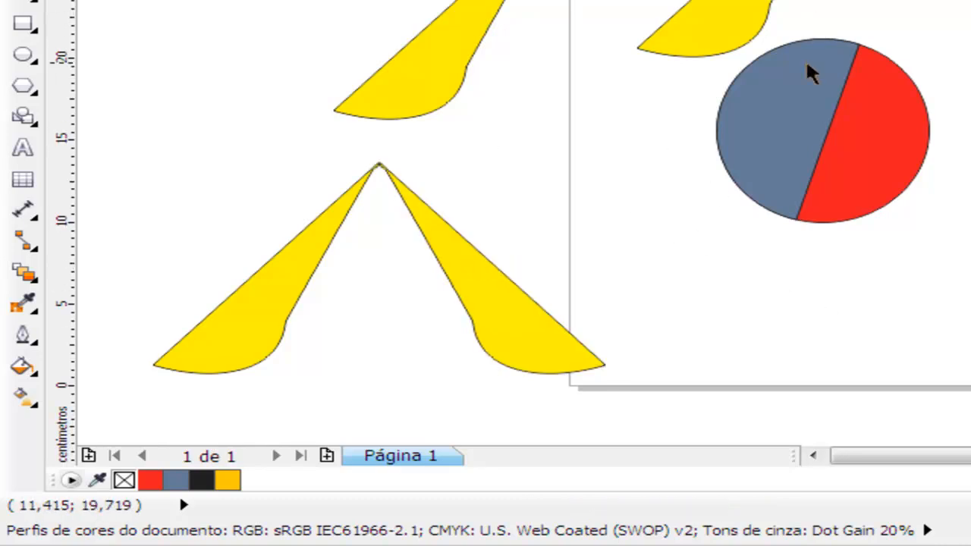
{"action": "left_click", "coordinate": [463, 295]}
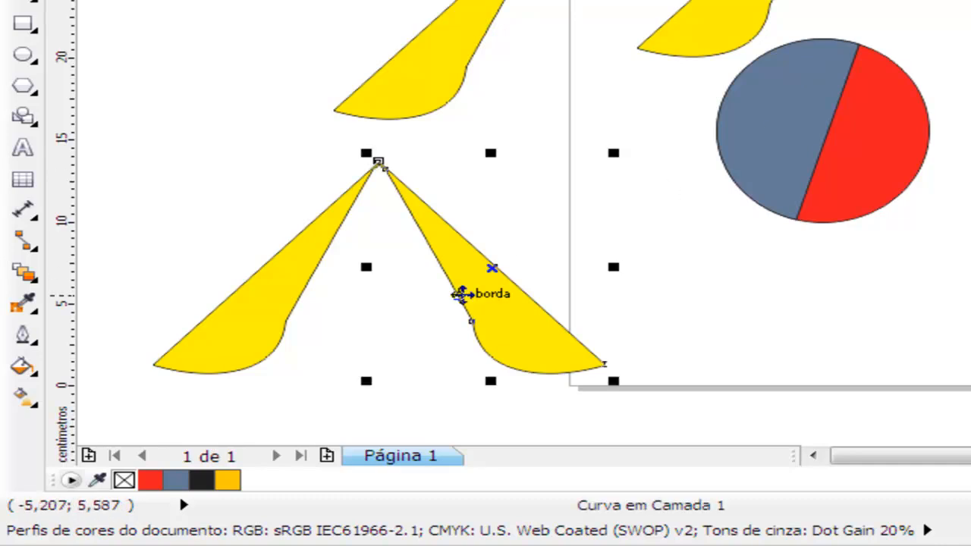
{"action": "key", "text": "Delete"}
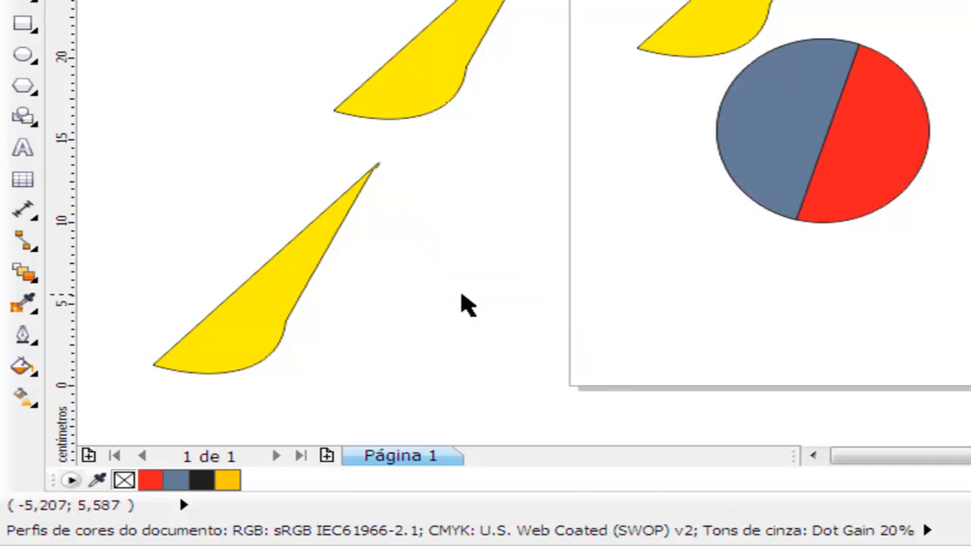
Step: Duplicate the lower yellow wedge and mirror the copy horizontally, placing it tip to tip with the original
{"action": "left_click", "coordinate": [252, 336]}
{"action": "left_click_drag", "start_coordinate": [251, 336], "coordinate": [454, 333]}
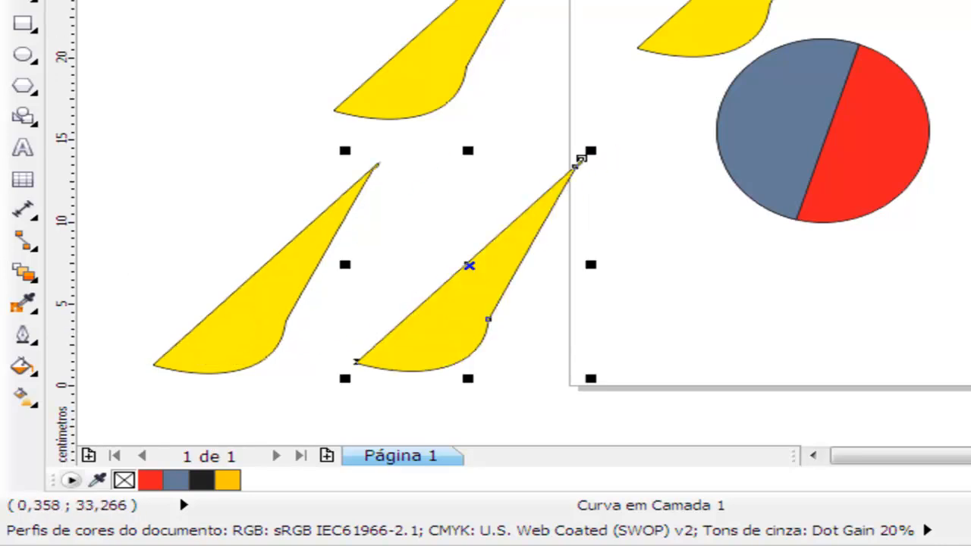
{"action": "left_click_drag", "start_coordinate": [581, 160], "coordinate": [351, 157]}
{"action": "mouse_move", "coordinate": [501, 290]}
{"action": "left_mouse_down"}
{"action": "mouse_move", "coordinate": [516, 289]}
{"action": "mouse_move", "coordinate": [515, 297]}
{"action": "left_mouse_up"}
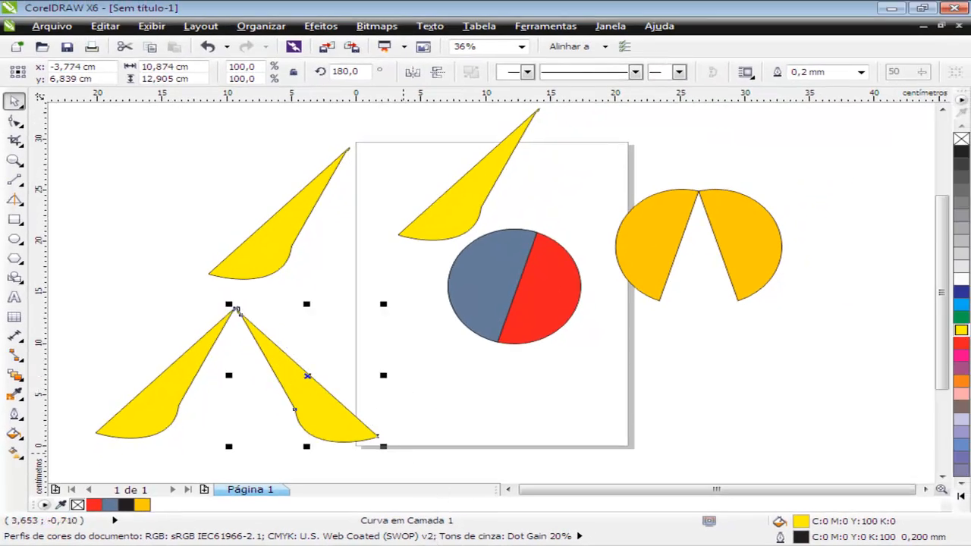
Step: Delete all objects from the drawing
{"action": "key", "text": "Escape"}
{"action": "key", "text": "F10"}
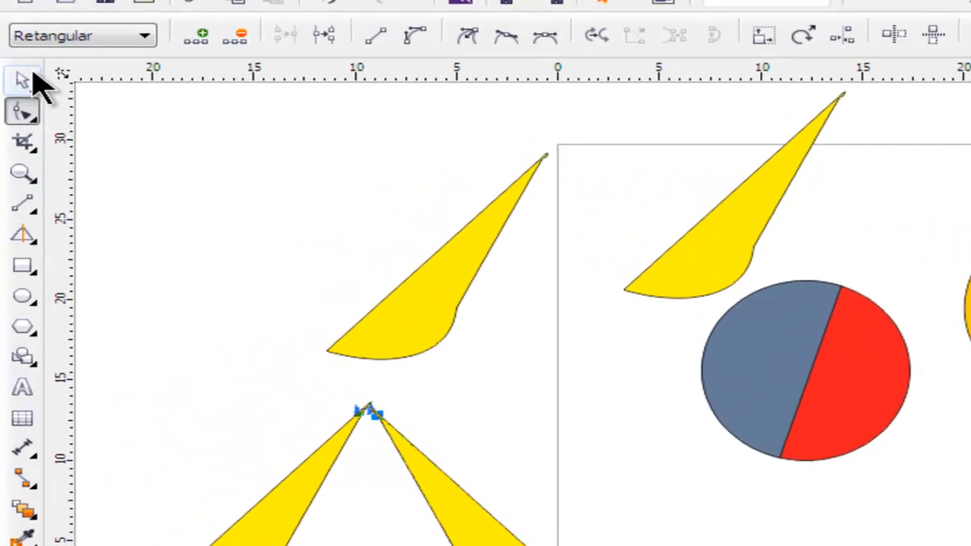
{"action": "left_click", "coordinate": [16, 95]}
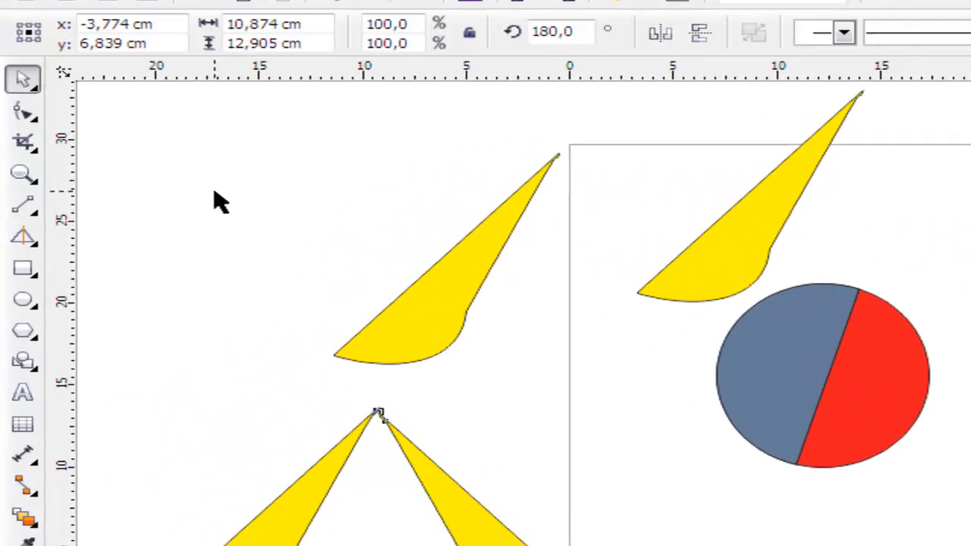
{"action": "left_click", "coordinate": [154, 183]}
{"action": "key", "text": "ctrl+a"}
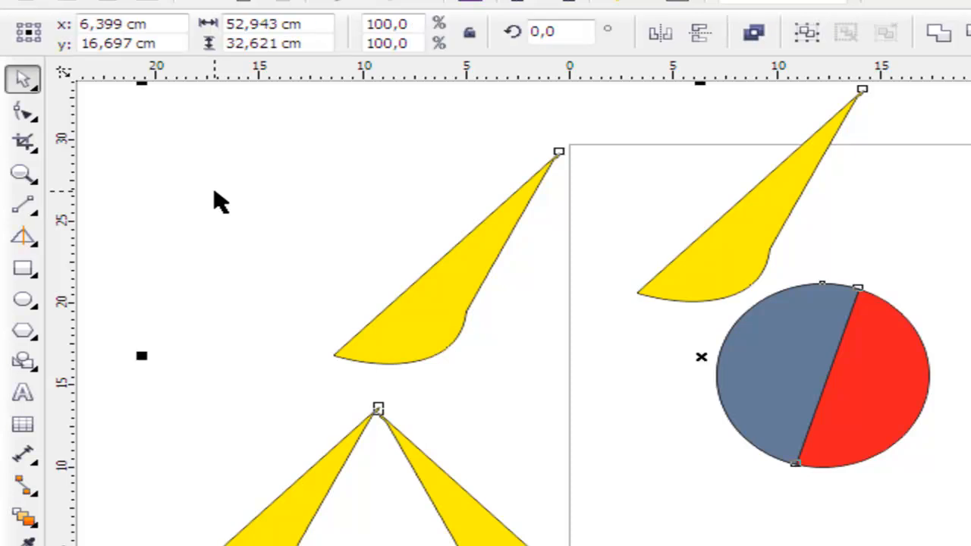
{"action": "key", "text": "Delete"}
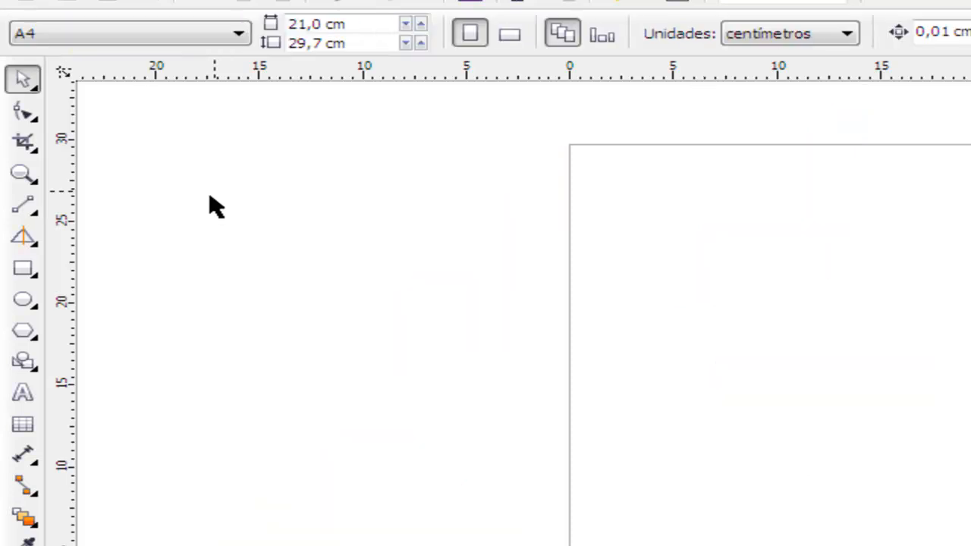
Step: Draw a 3-point rectangle about 14.4 × 7 cm in the page's upper half, and delete it
{"action": "left_click", "coordinate": [36, 279]}
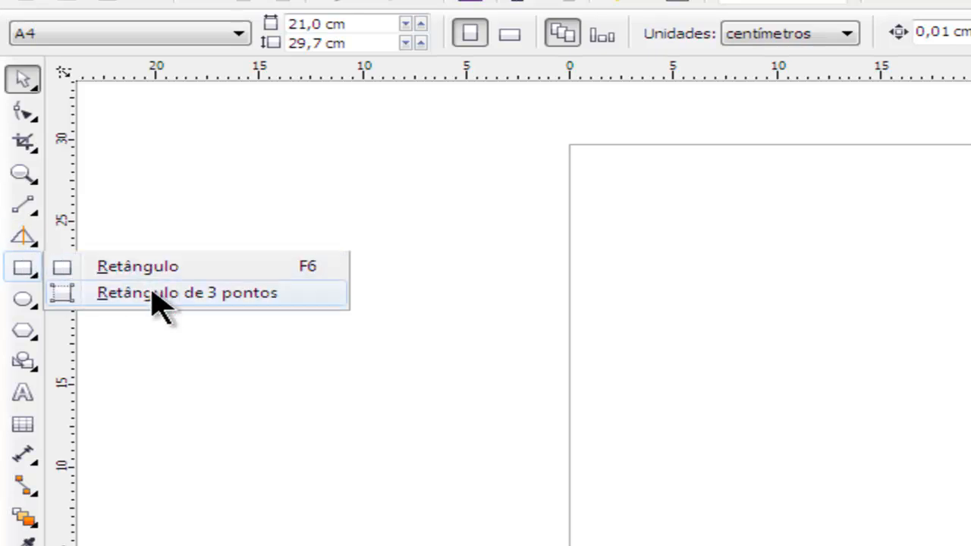
{"action": "left_click", "coordinate": [153, 293]}
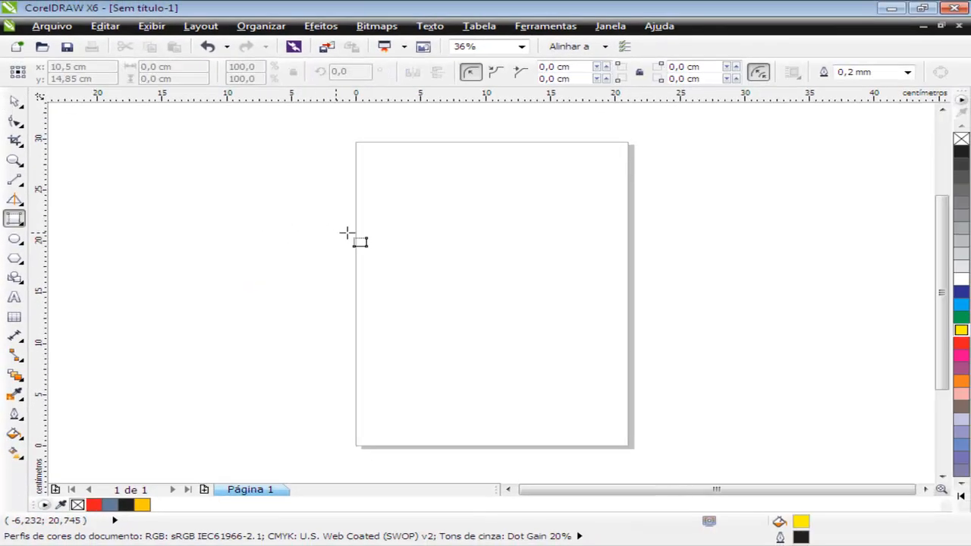
{"action": "left_click_drag", "start_coordinate": [404, 212], "coordinate": [591, 214]}
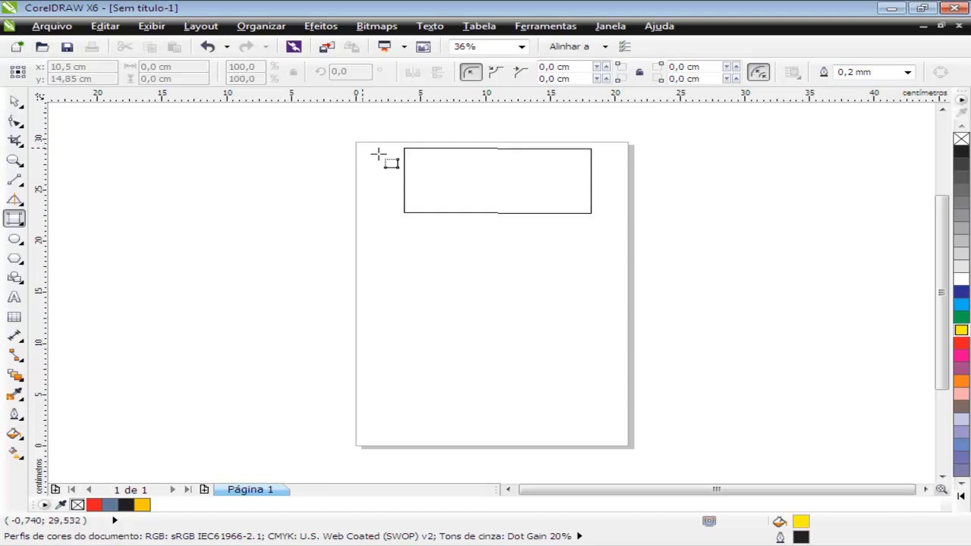
{"action": "left_click", "coordinate": [469, 285]}
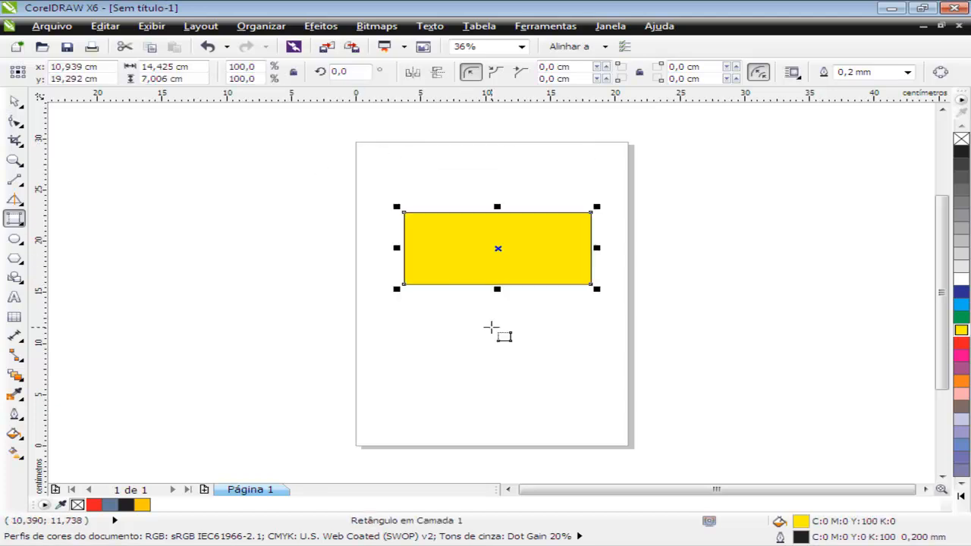
{"action": "key", "text": "Delete"}
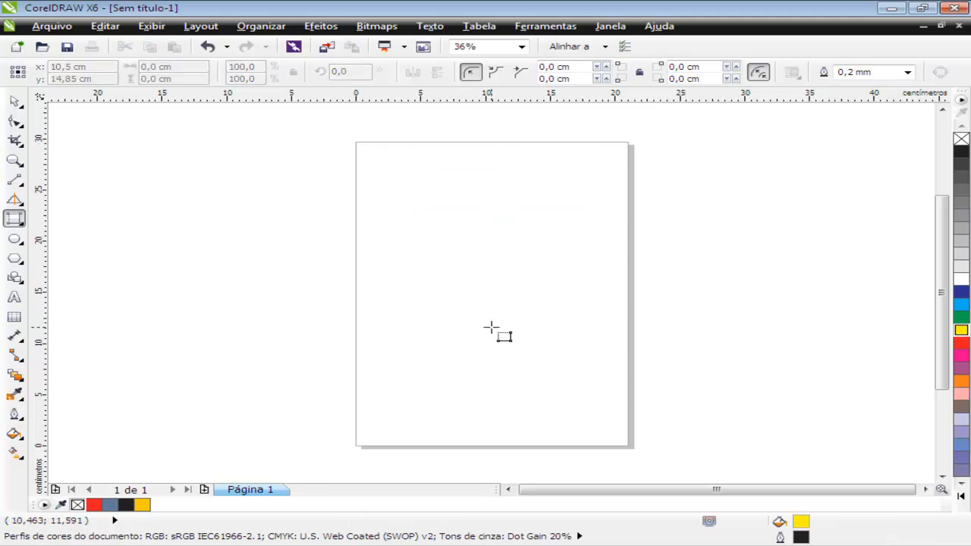
Step: Draw two wide horizontal 3-point ellipses on the page, a flatter one above and a taller one below it
{"action": "left_click", "coordinate": [22, 239]}
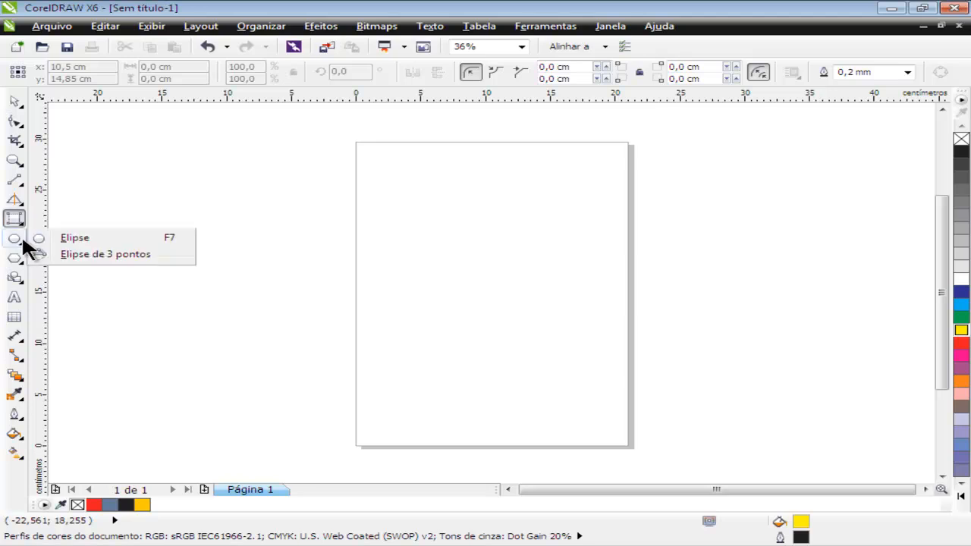
{"action": "left_click", "coordinate": [92, 255]}
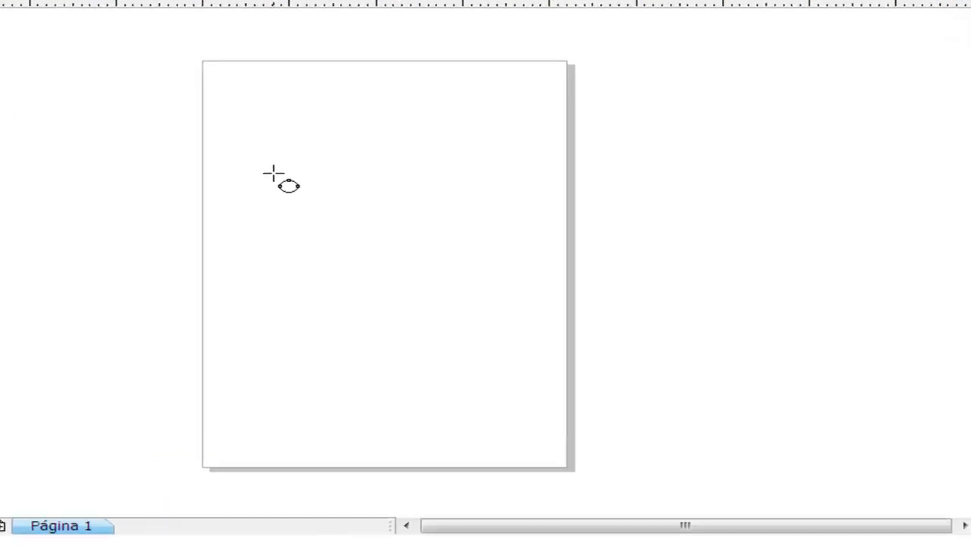
{"action": "left_click_drag", "start_coordinate": [388, 220], "coordinate": [430, 237]}
{"action": "left_click_drag", "start_coordinate": [202, 149], "coordinate": [470, 122]}
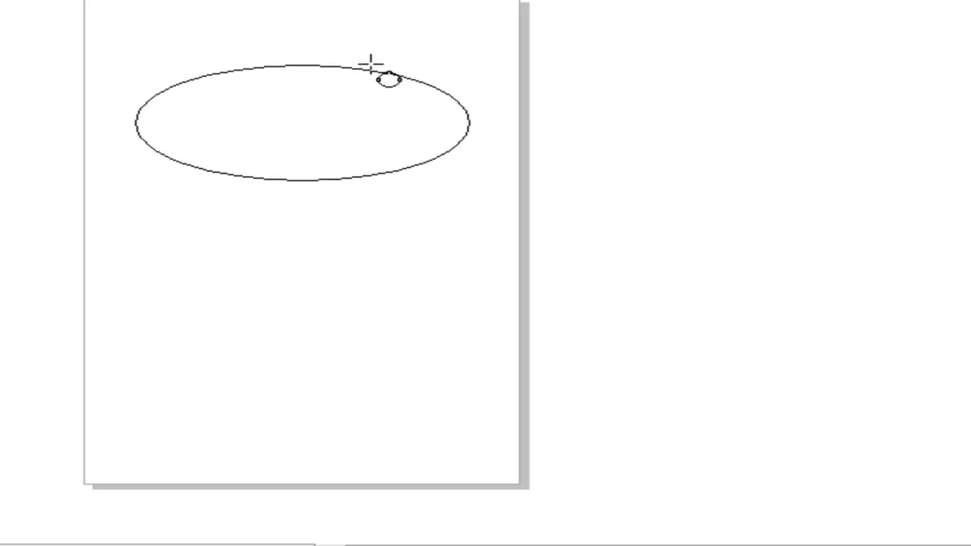
{"action": "left_click", "coordinate": [354, 179]}
{"action": "left_click_drag", "start_coordinate": [124, 321], "coordinate": [494, 321]}
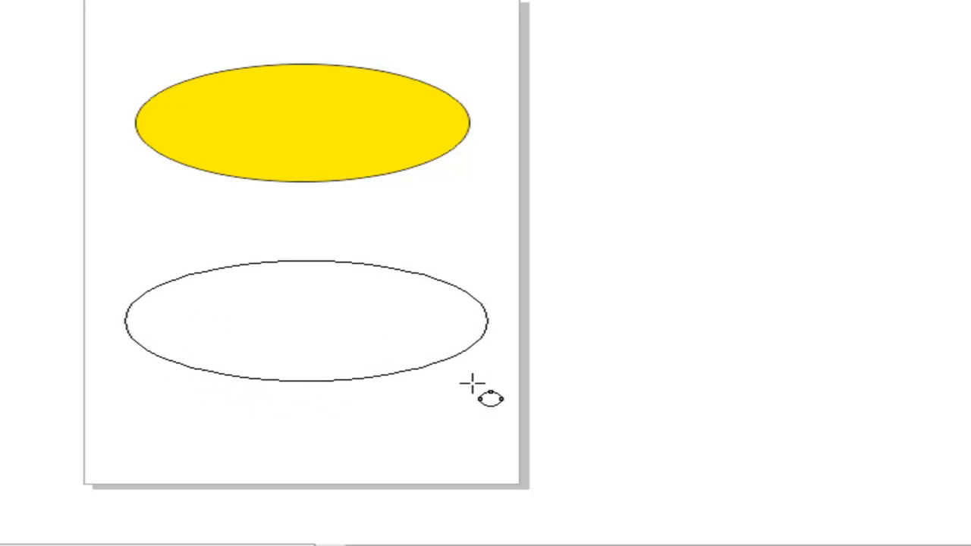
{"action": "left_click", "coordinate": [463, 434]}
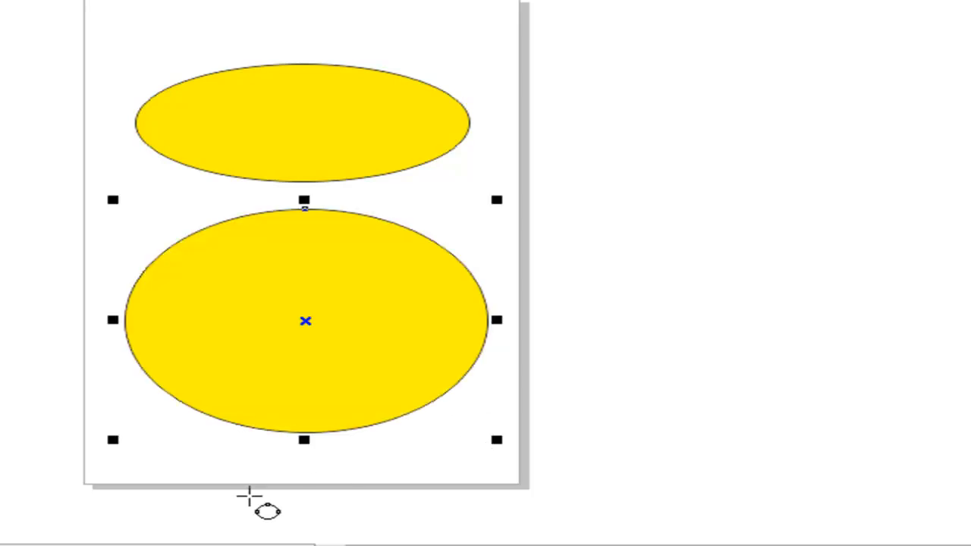